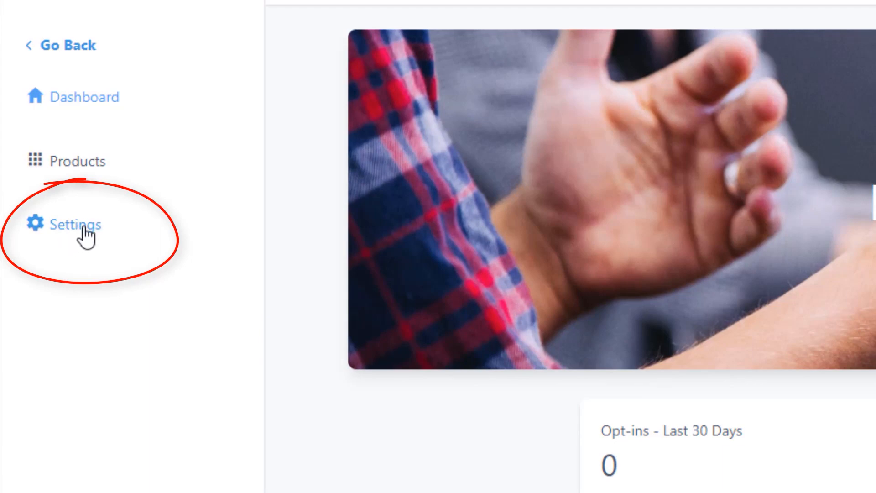
Open the site details in the site settings and set the site title to "Tutorial Courses"
left_click(85, 230)
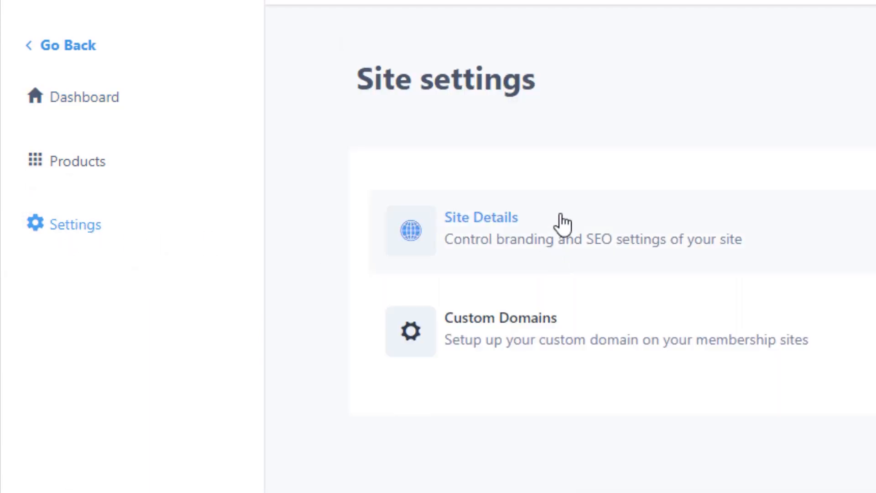
left_click(640, 240)
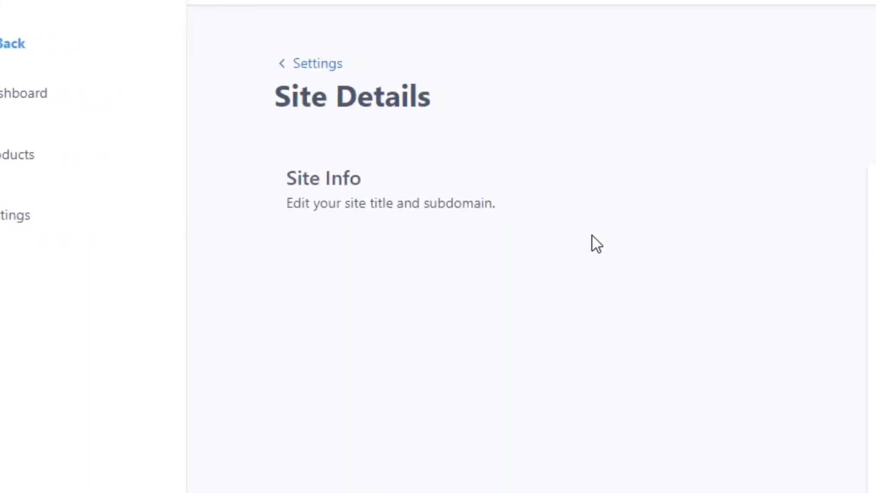
left_click(378, 194)
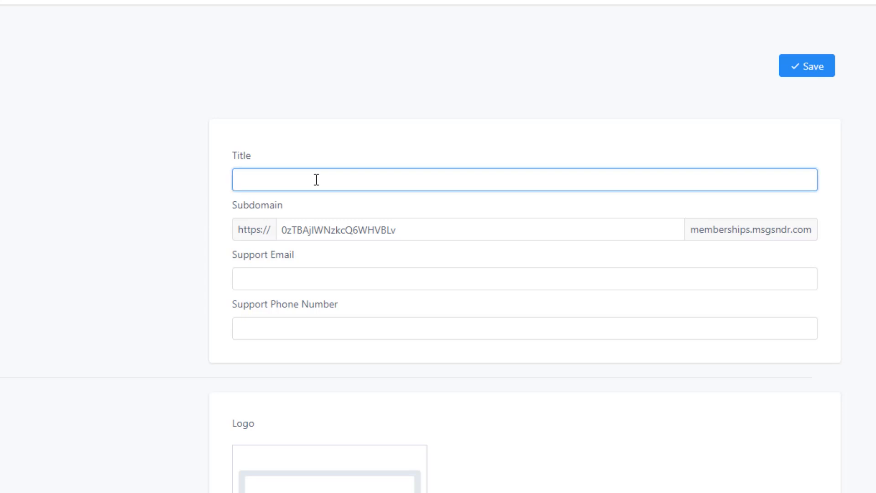
type("Tutorial Courses")
Replace the site's default subdomain with "tutorialcourses"
left_click(319, 220)
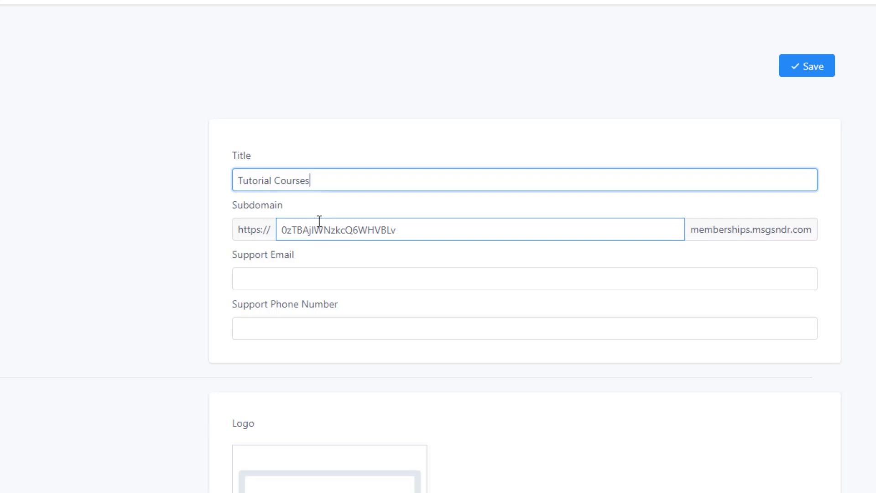
double_click(326, 231)
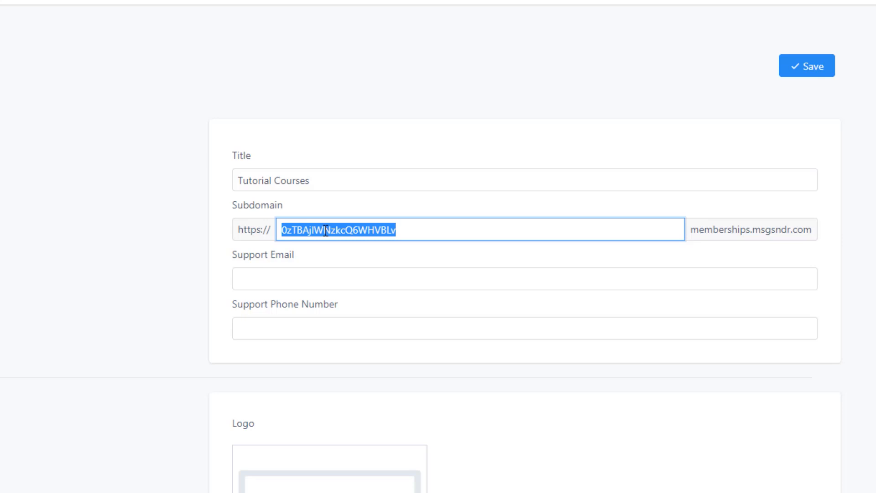
type("tutor")
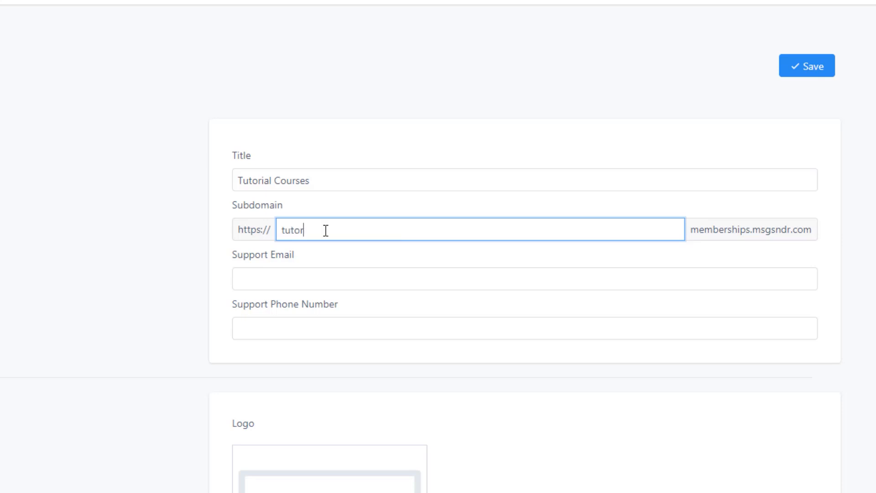
key("BackSpace")
type("rialcourses")
Fill in the support email for the site and leave the support phone number blank
left_click(299, 276)
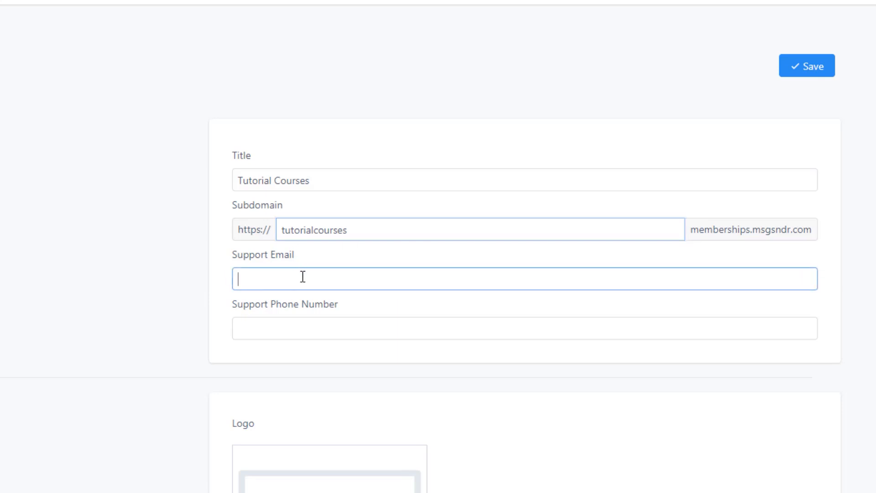
key("Tab")
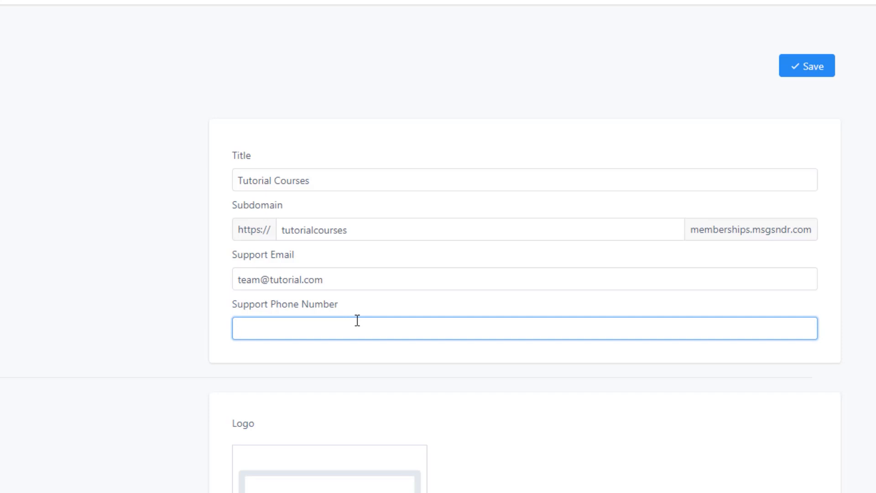
scroll(357, 320, "down", 5)
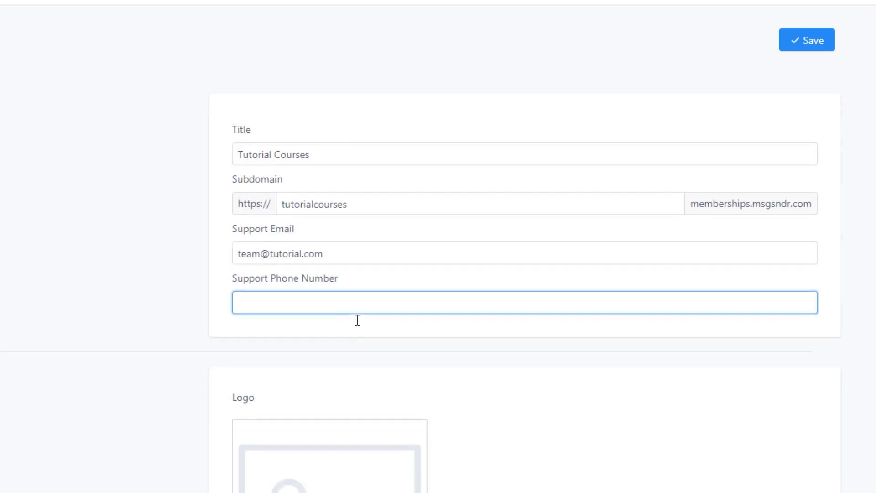
scroll(505, 323, "down", 2)
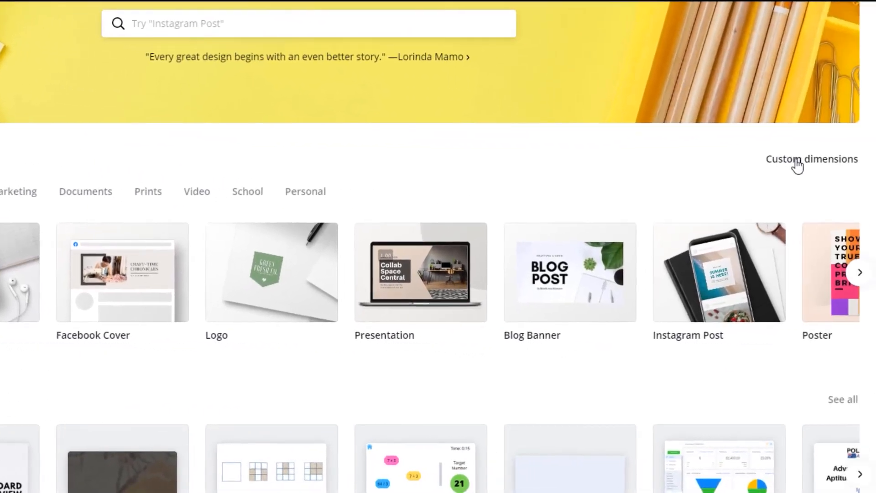
In Canva, create a custom 640 × 640 px design and apply the Porterino's logo template with the coloured circles
left_click(796, 163)
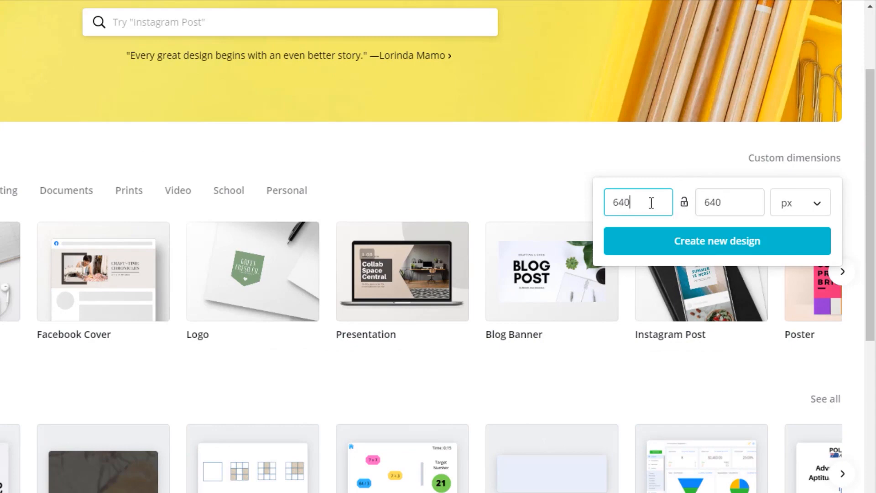
left_click(690, 254)
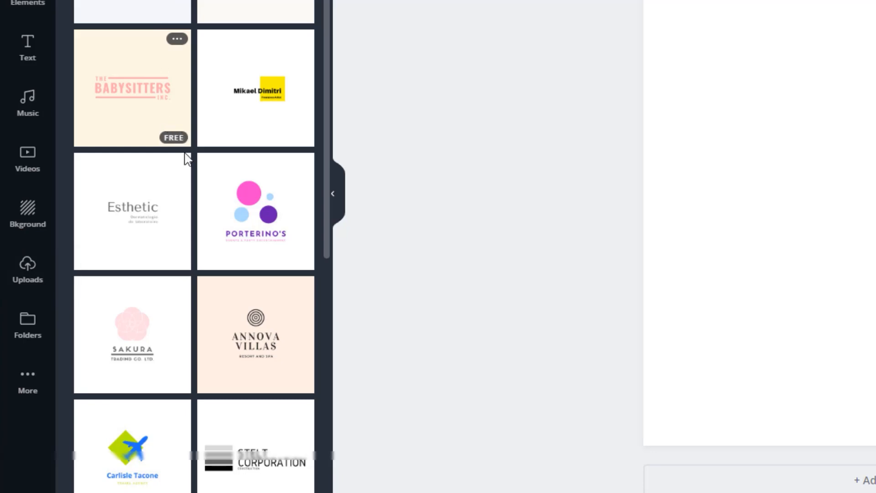
scroll(185, 189, "down", 5)
scroll(186, 190, "down", 8)
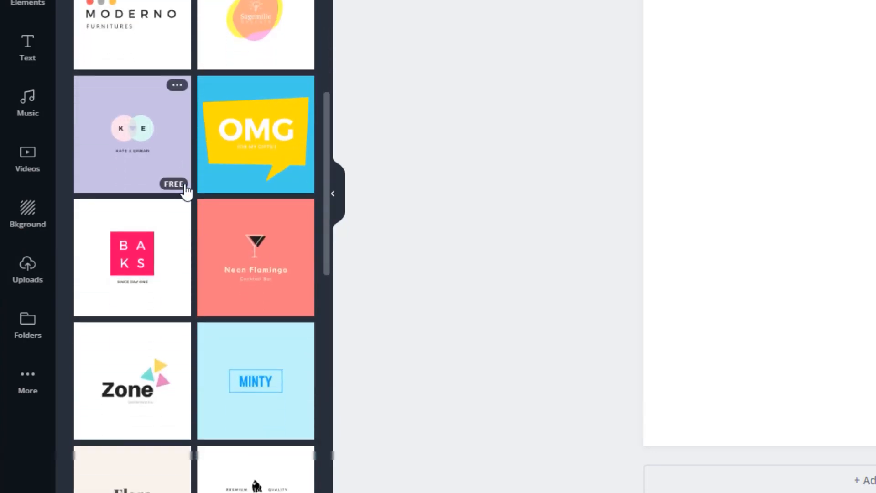
scroll(186, 189, "up", 9)
scroll(186, 190, "down", 14)
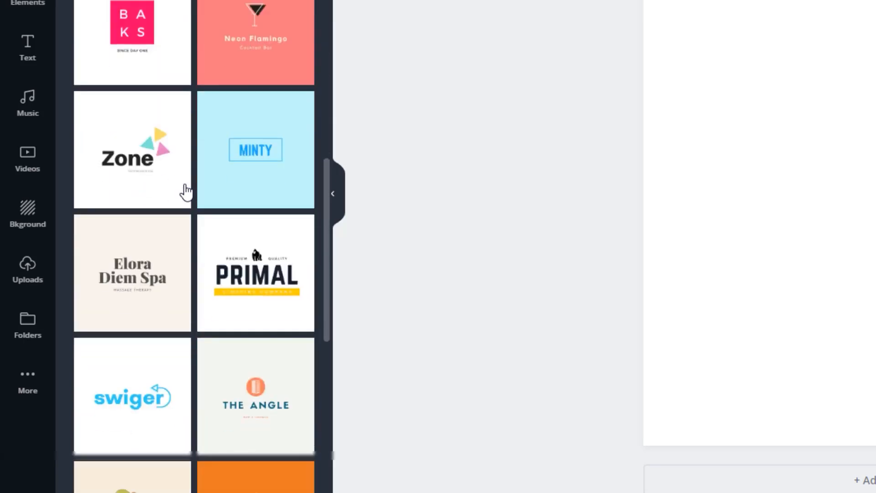
scroll(186, 191, "up", 16)
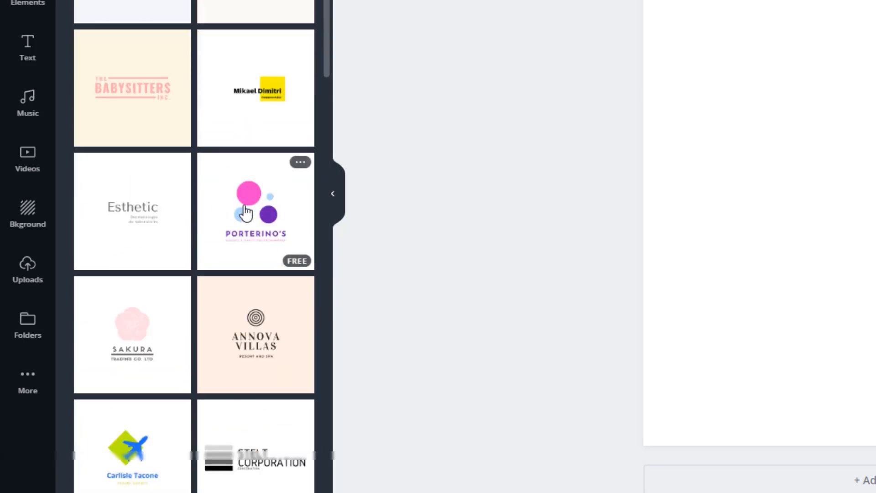
left_click(245, 209)
Change the logo's name text to "TUTORIAL" and its tagline to "COURSES"
double_click(507, 329)
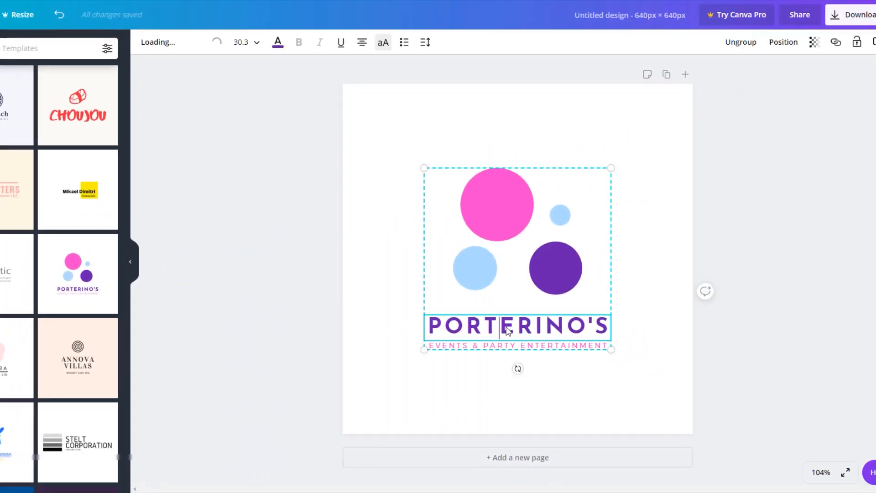
double_click(507, 328)
type("TUTORIAL")
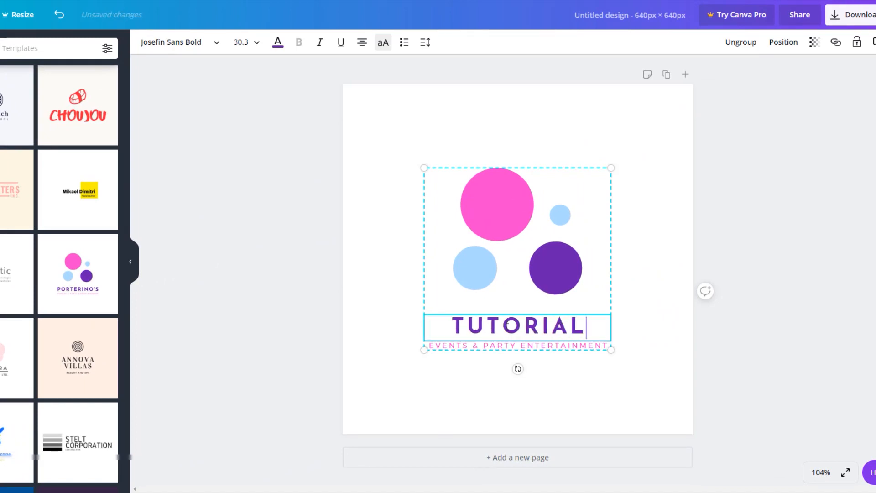
left_click(511, 346)
double_click(511, 346)
type("C")
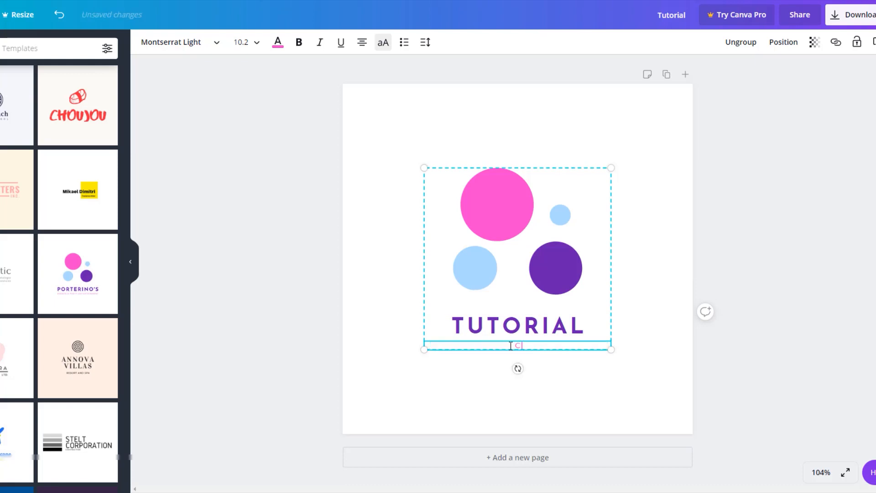
type("OURSES")
Recolour the logo's large pink circle dark blue and the purple circle black
left_click(501, 209)
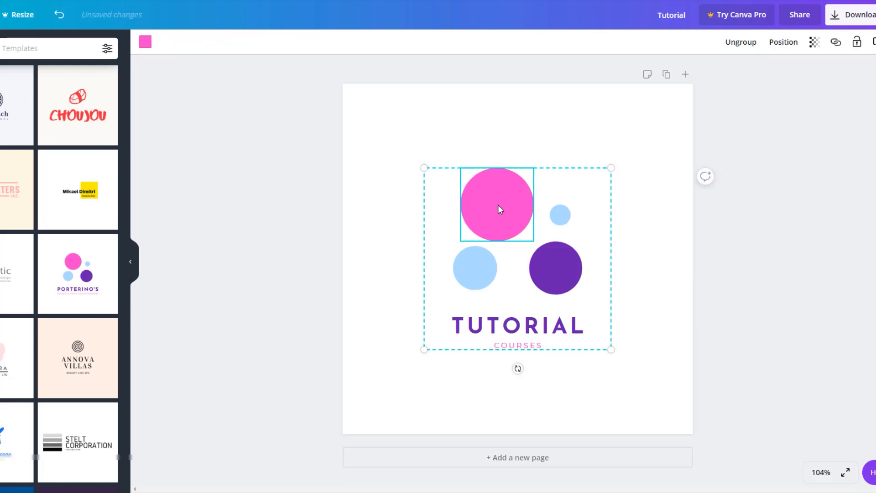
left_click(145, 41)
left_click(78, 252)
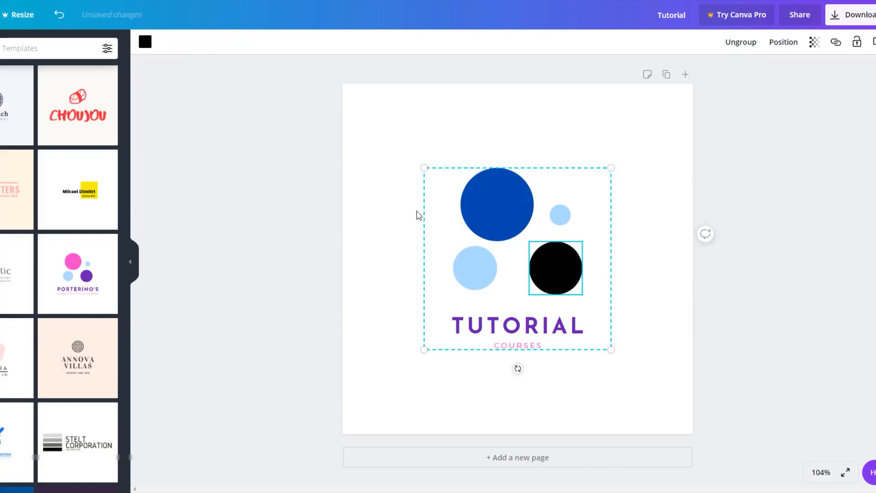
Enlarge the whole logo group to about 519 × 505 so it fills most of the canvas
left_click_drag(424, 167, 374, 119)
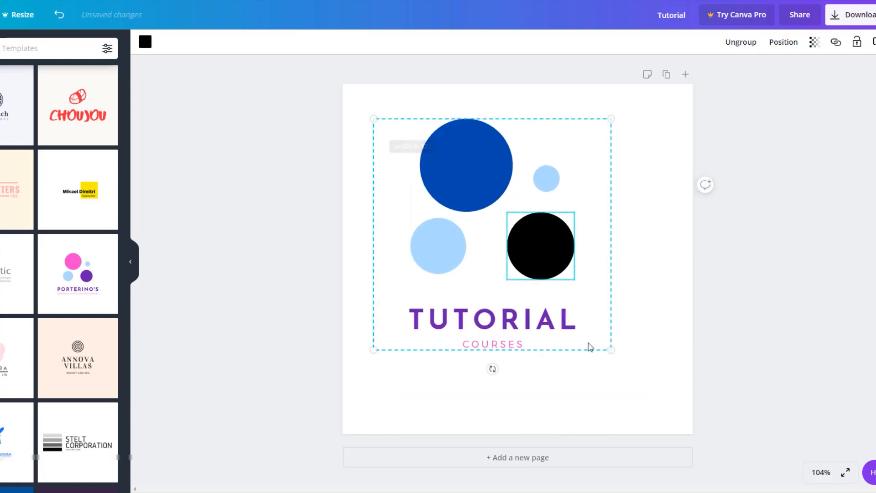
left_click_drag(612, 350, 660, 398)
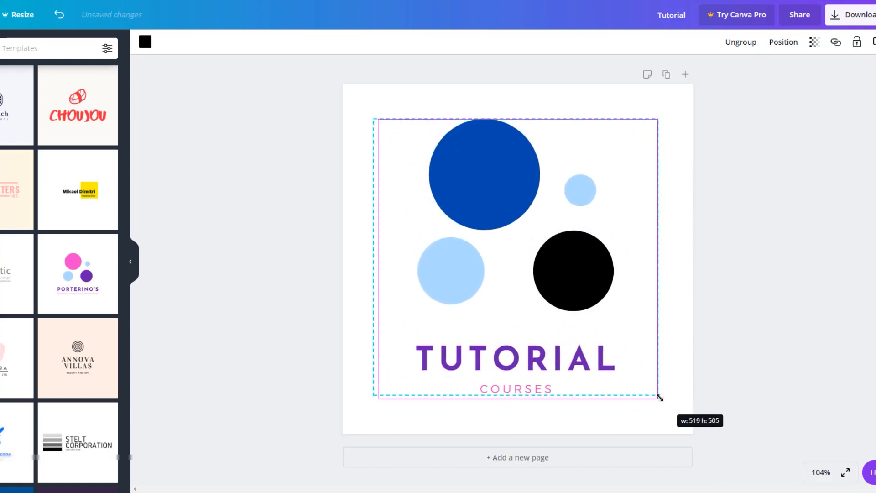
left_click(798, 307)
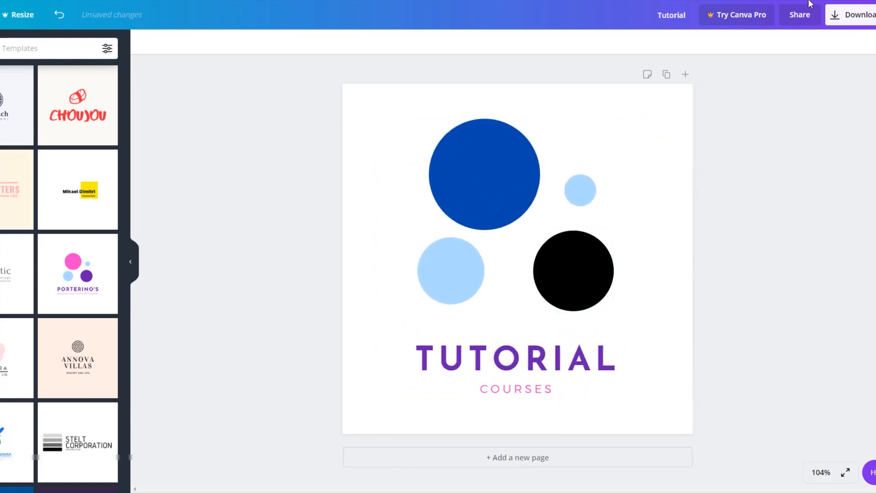
Download the finished logo design and return to the membership site's details page
left_click(867, 20)
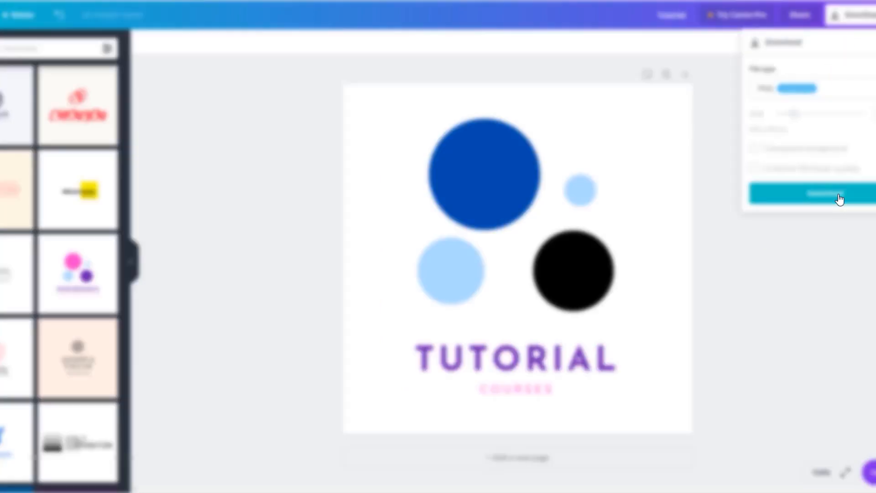
left_click(839, 196)
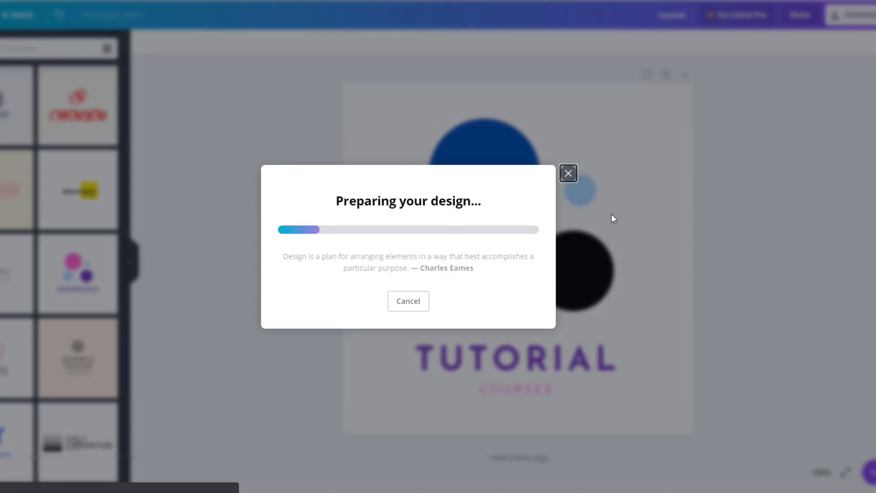
left_click(567, 63)
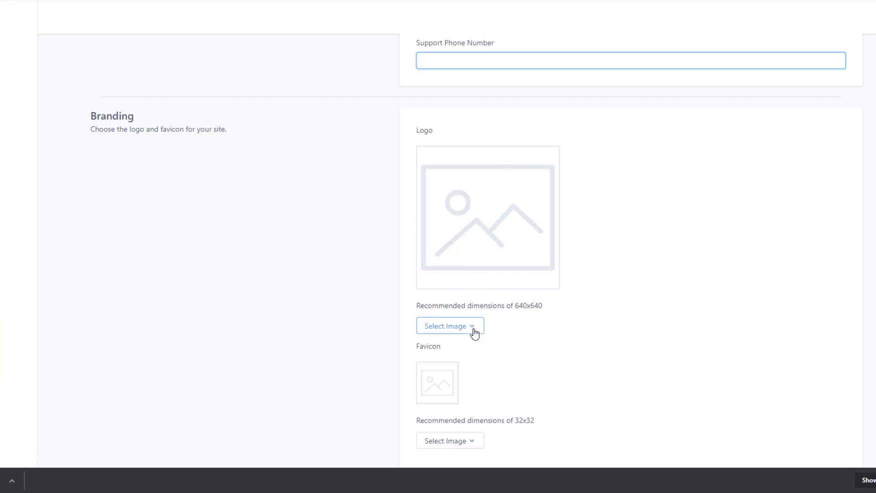
Upload the image "Tutorial (1)" as the site's logo in the branding section
left_click(473, 329)
left_click(463, 355)
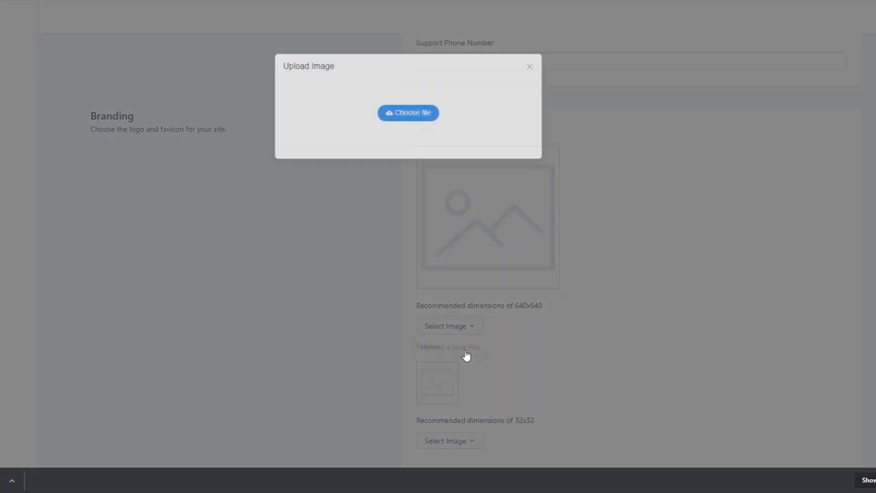
left_click(404, 114)
left_click(19, 40)
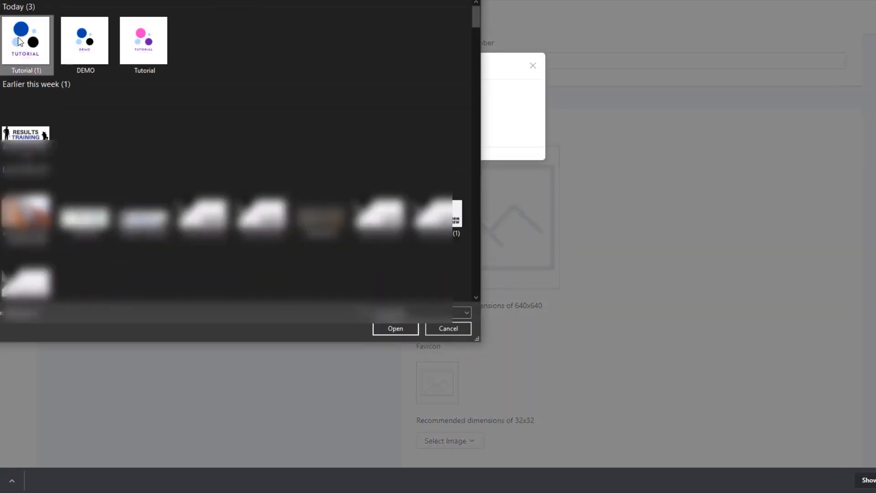
left_click(394, 327)
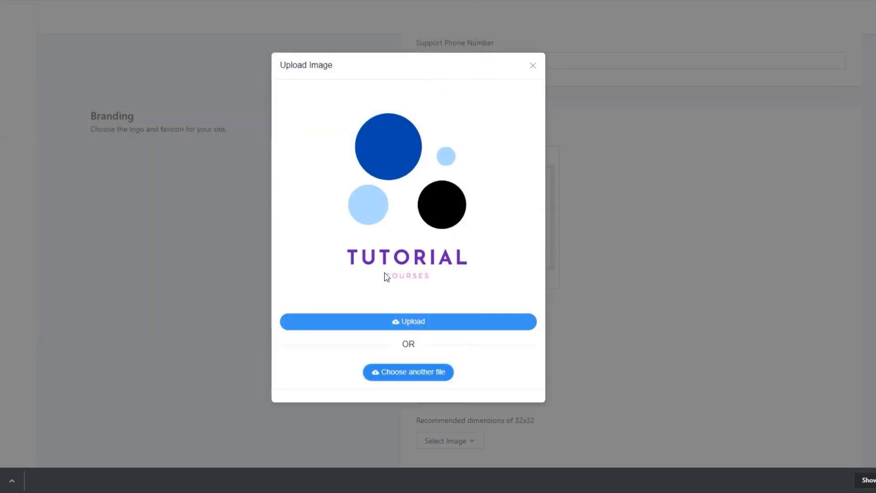
left_click(440, 328)
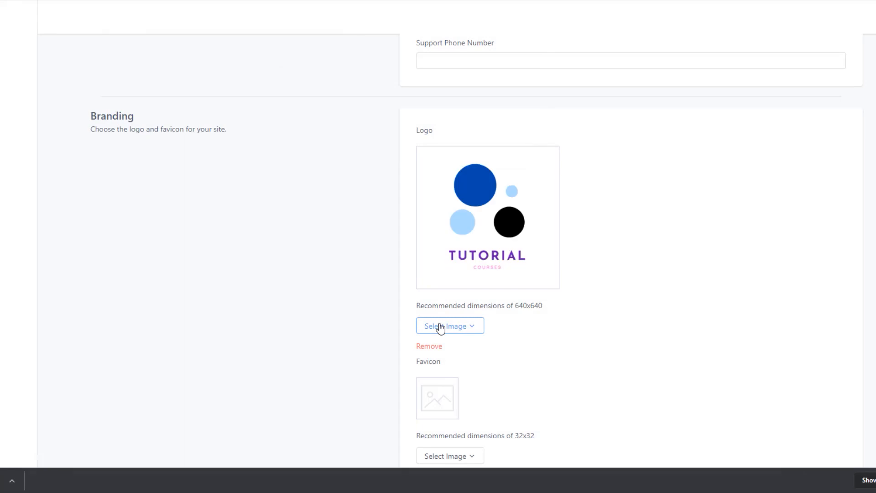
Review the branding section, leave the favicon empty, and save the site details
scroll(521, 318, "down", 1)
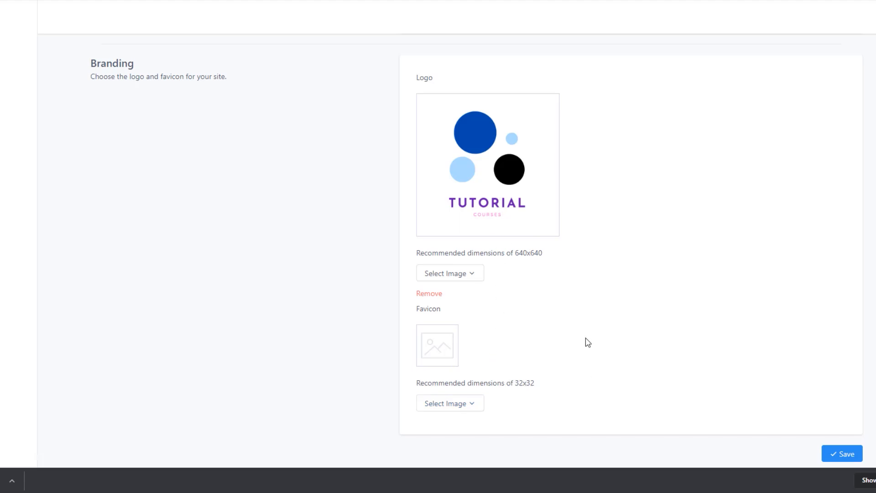
scroll(588, 342, "up", 5)
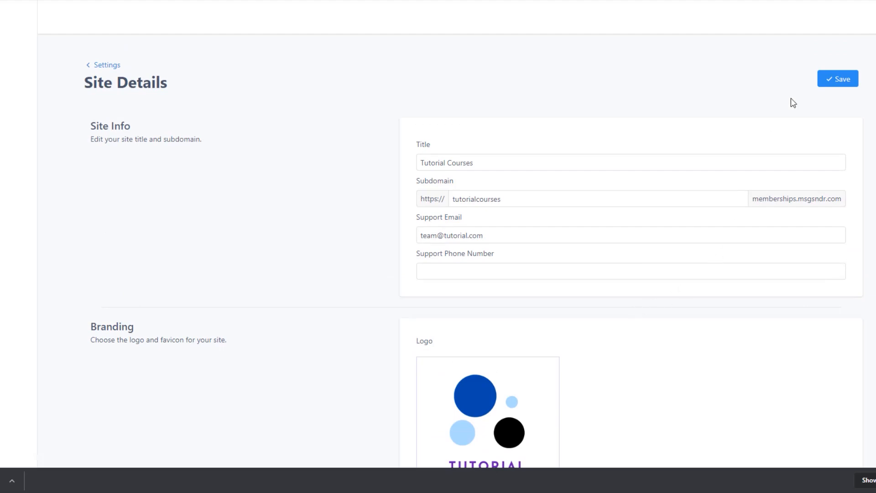
left_click(837, 79)
Return to the site settings, reopen the site details and select the subdomain text to review it
left_click(102, 67)
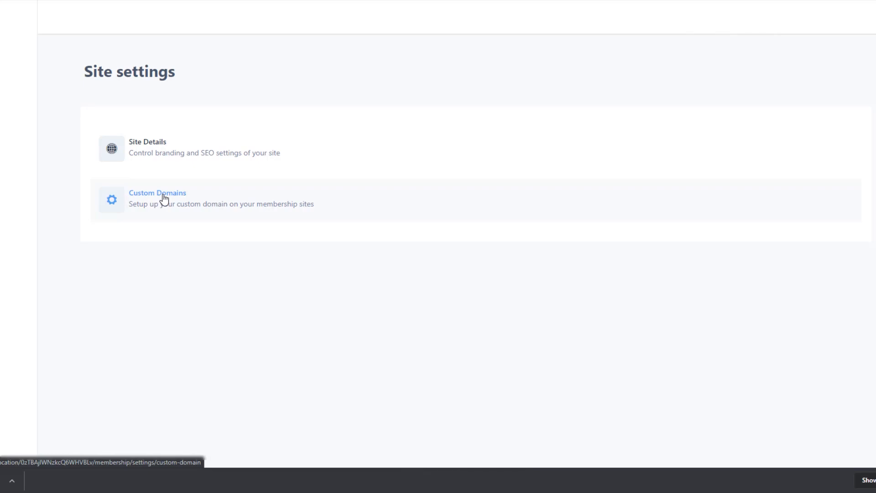
left_click(177, 155)
left_click(493, 201)
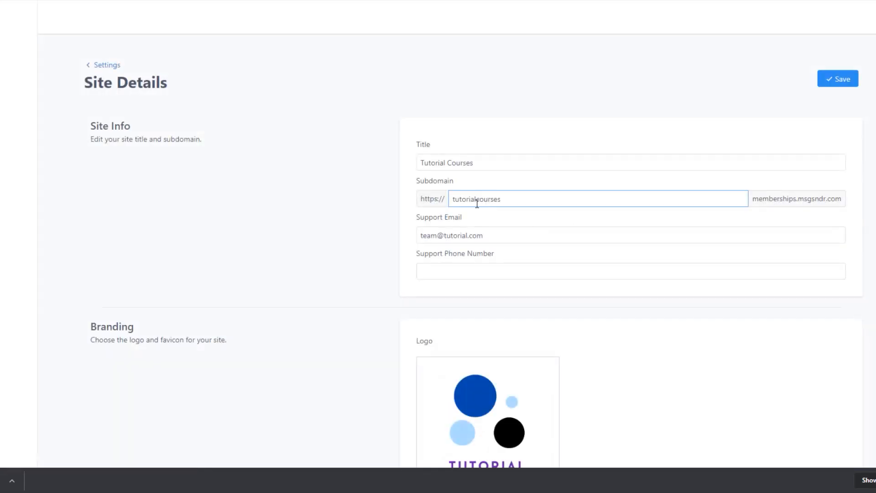
left_click_drag(503, 201, 428, 198)
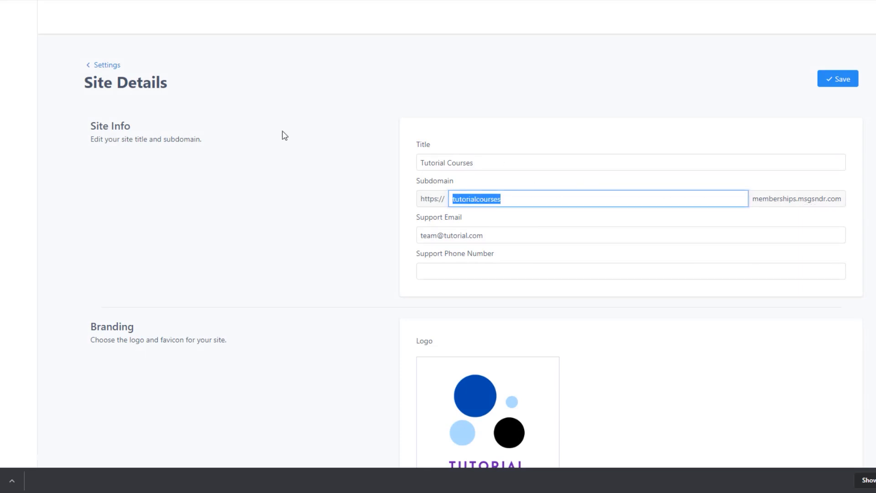
Open the custom domain settings from the site settings and enter courses.tutorialfunnel.com as the domain to connect
left_click(110, 65)
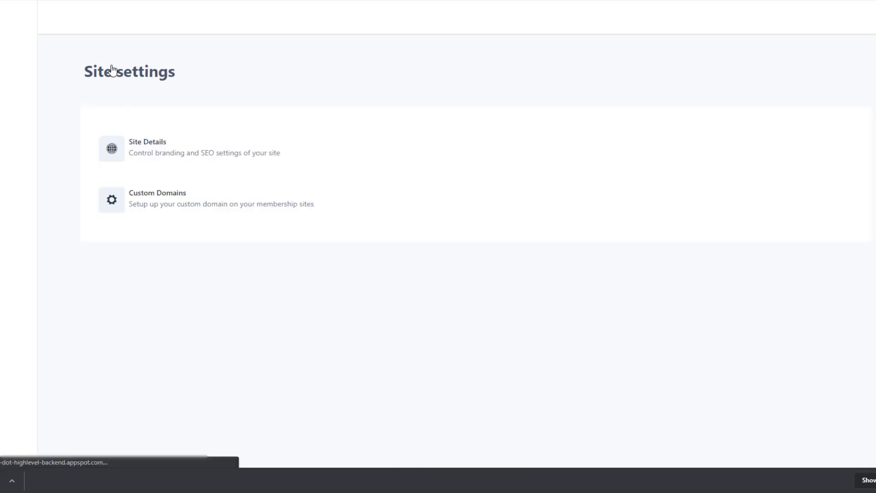
left_click(161, 197)
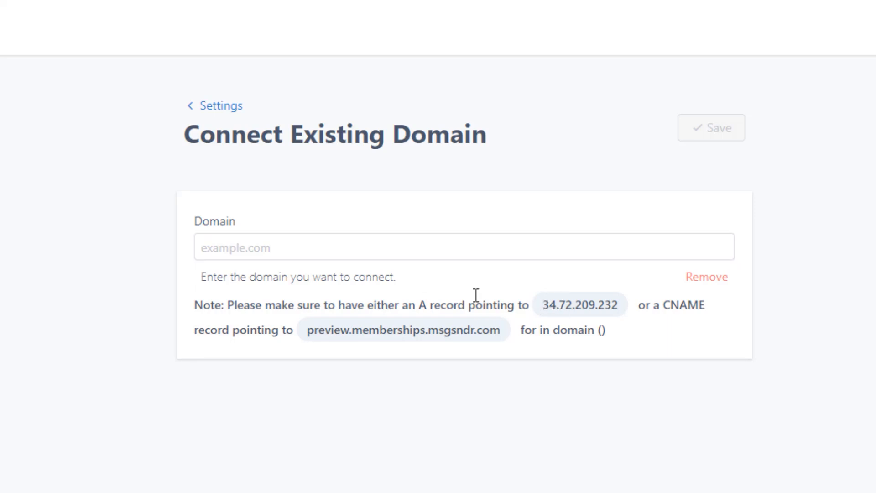
left_click(289, 247)
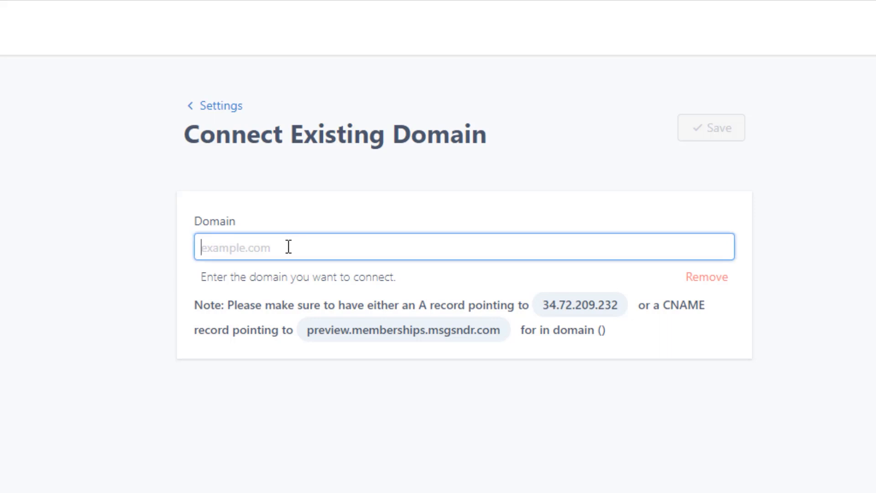
type("courses.t")
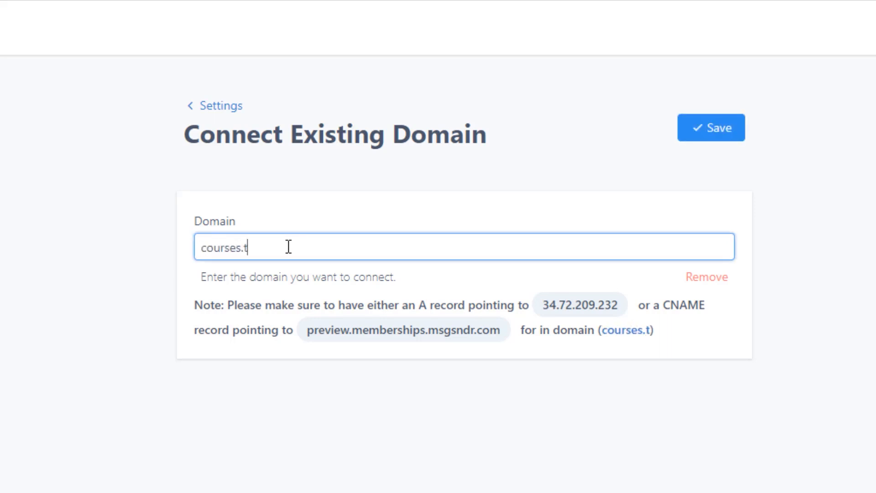
type("utorialfunnel.com")
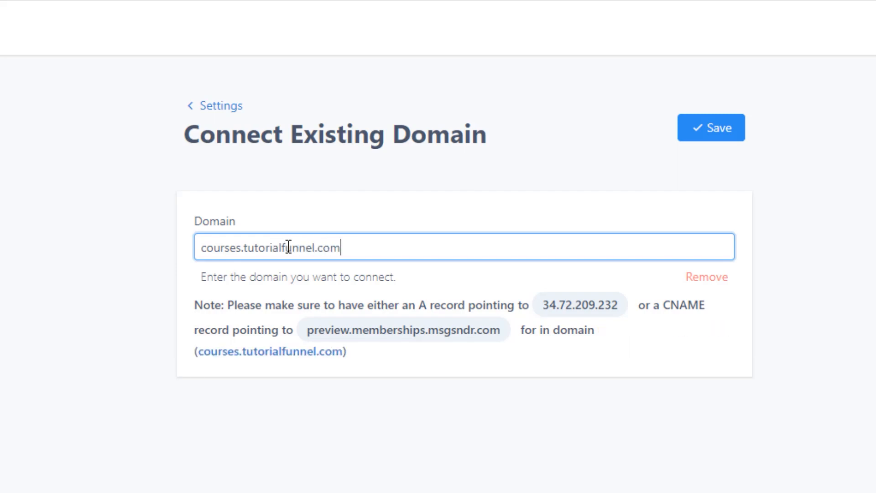
Review the entered domain by highlighting its root domain, its subdomain prefix and the full address
left_click_drag(245, 248, 354, 253)
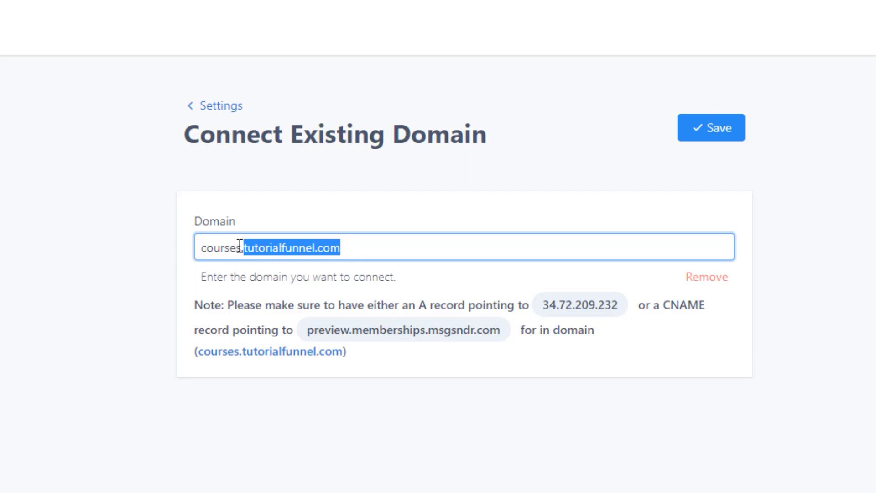
left_click_drag(240, 247, 129, 239)
left_click(258, 247)
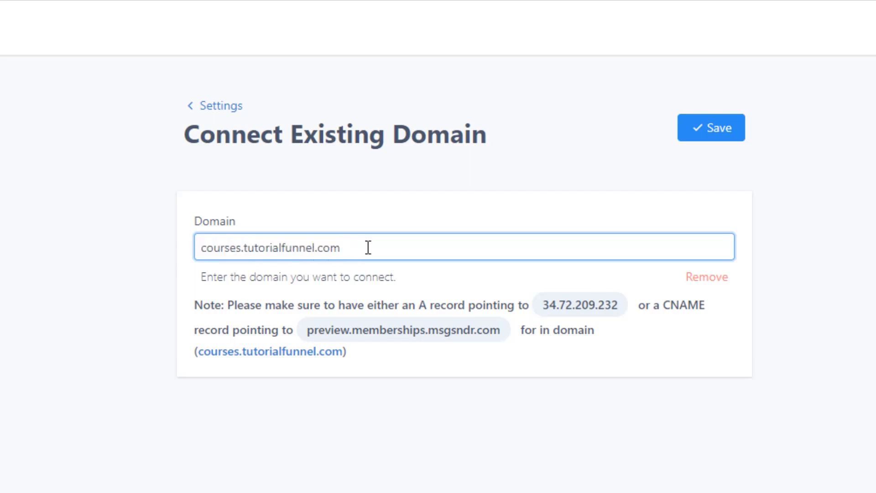
left_click_drag(367, 247, 164, 241)
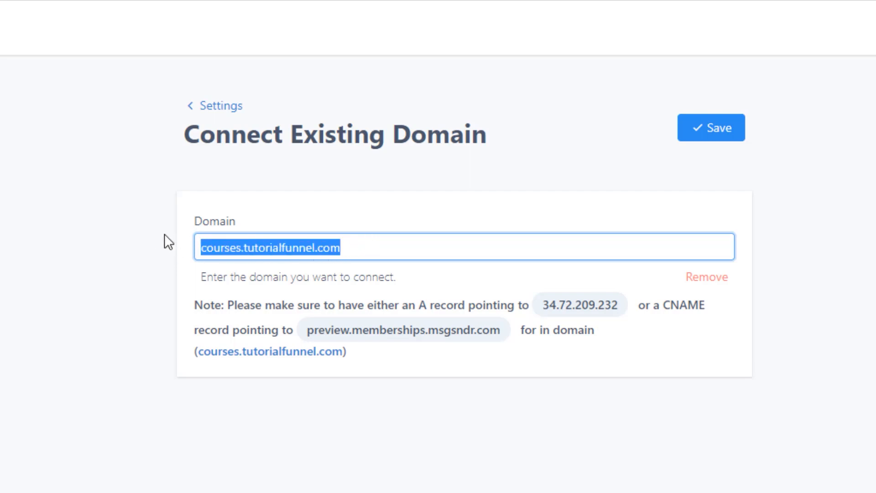
left_click(360, 248)
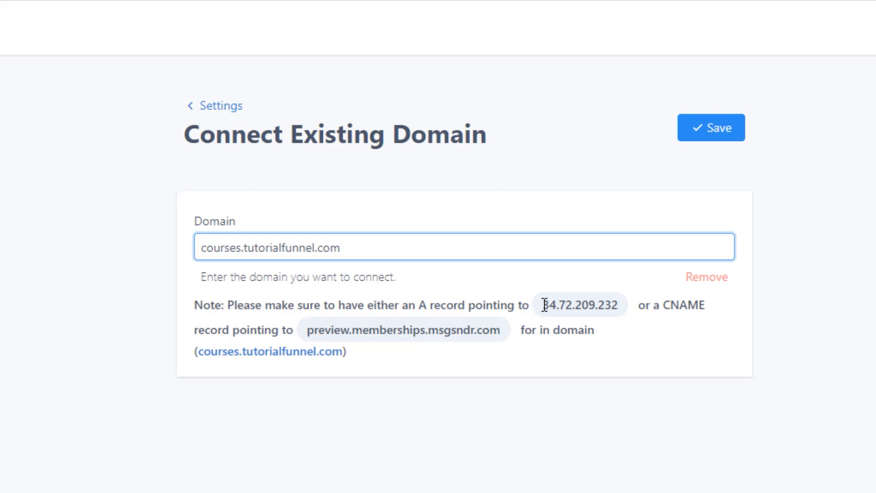
Switch to GoDaddy's DNS management for tutorialfunnel.com and save a new A record with host courses pointing to the noted address 34.72.209.232
left_click_drag(544, 305, 619, 305)
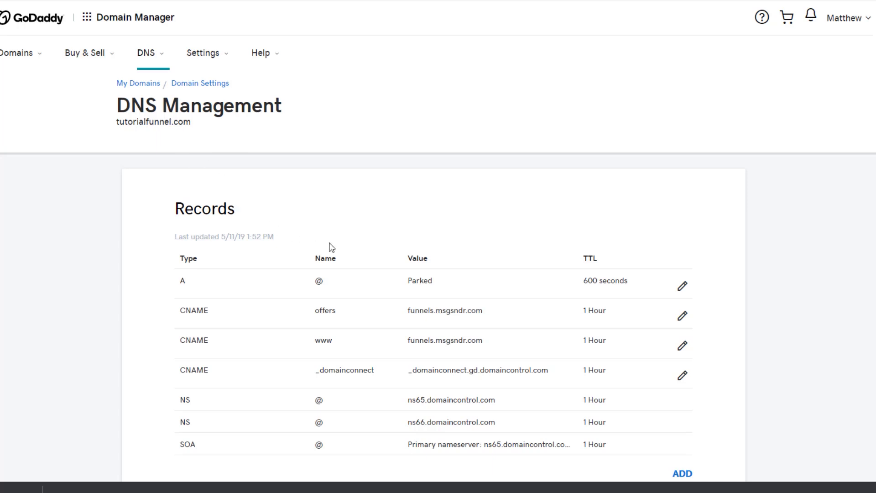
scroll(333, 248, "down", 3)
left_click(682, 311)
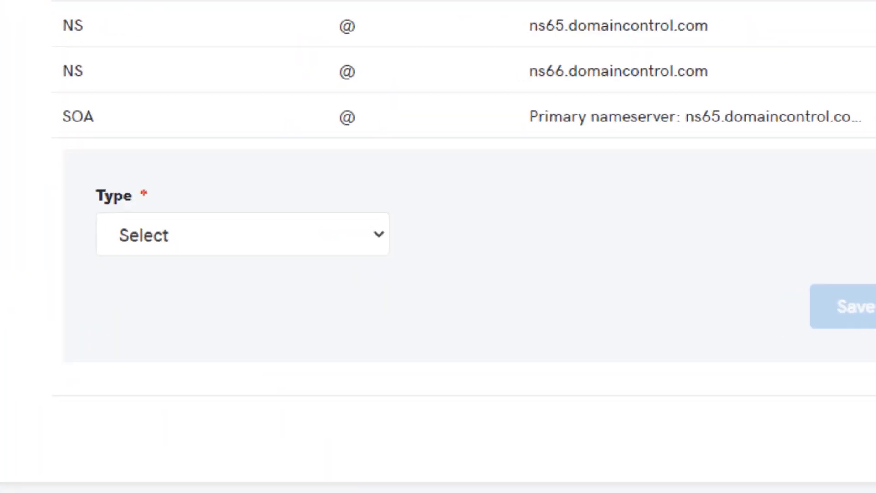
left_click(209, 223)
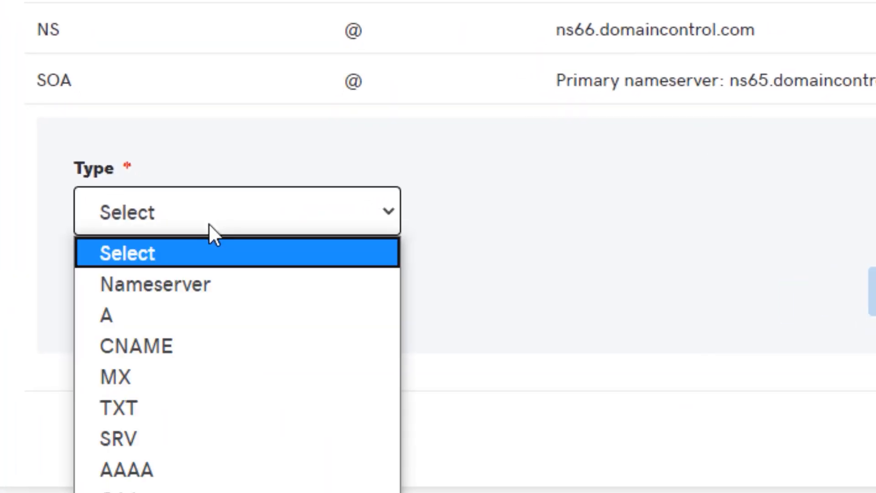
left_click(171, 313)
left_click(508, 212)
type("courses")
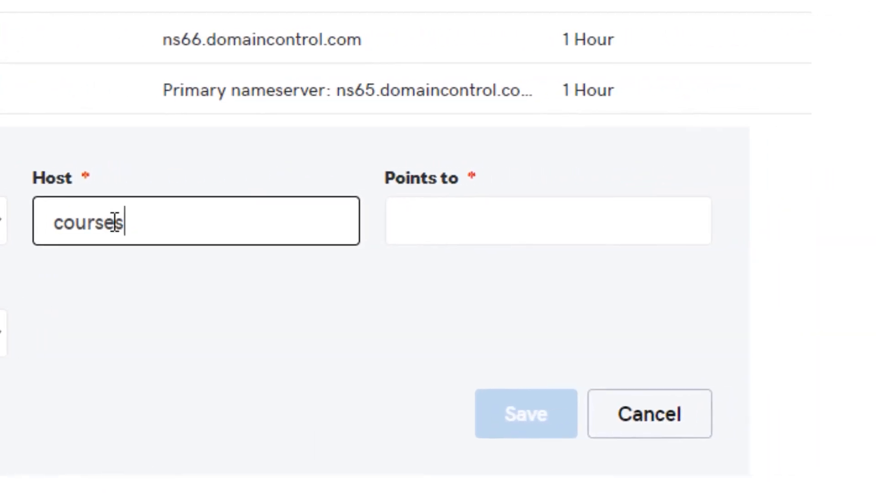
key("Tab")
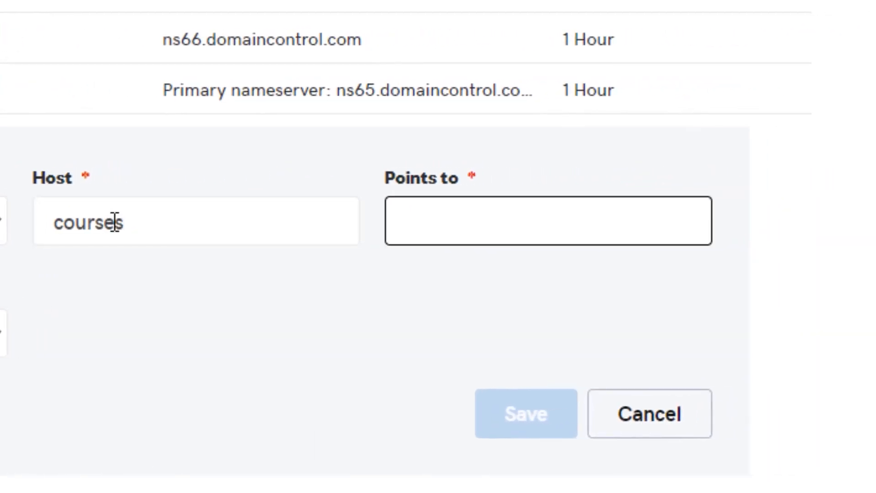
type("34.72.209.232")
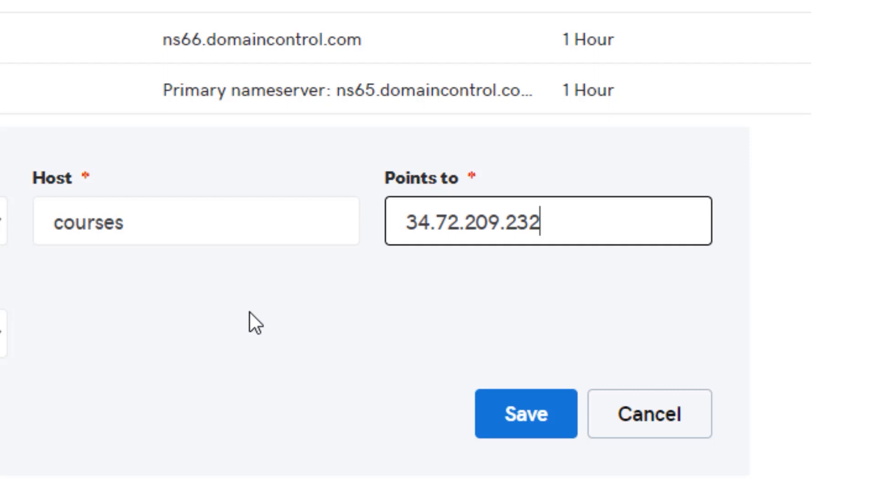
left_click(202, 235)
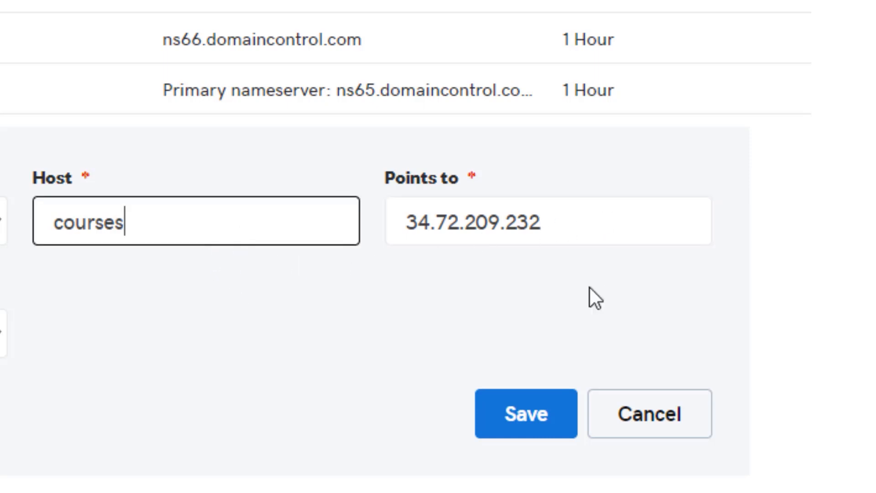
left_click(549, 426)
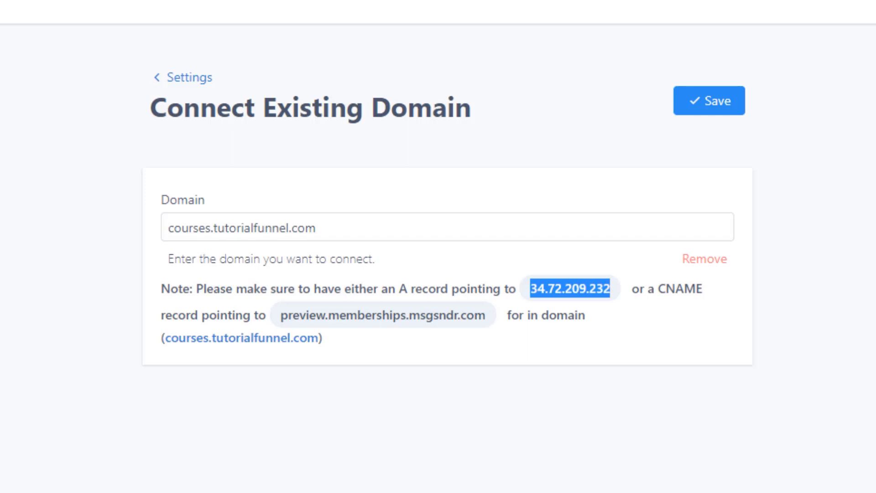
Switch back to the membership site's domain connection page, save the custom domain and return to the site settings
left_click(676, 227)
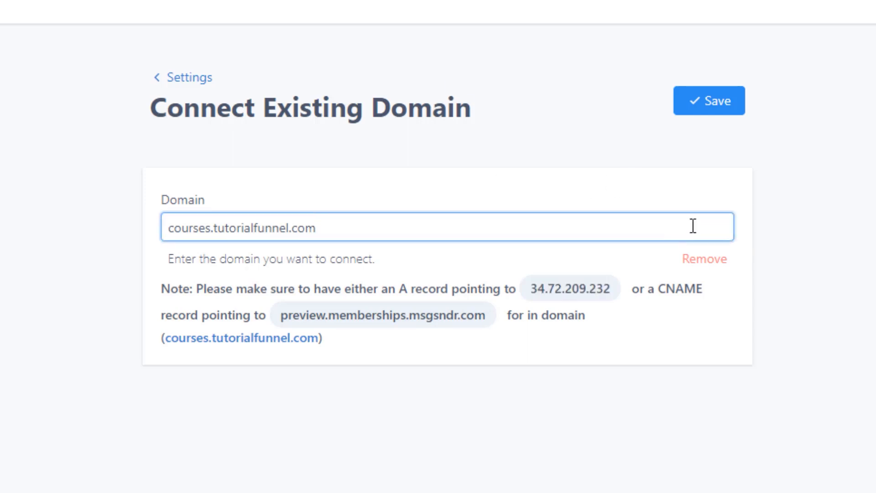
left_click(716, 104)
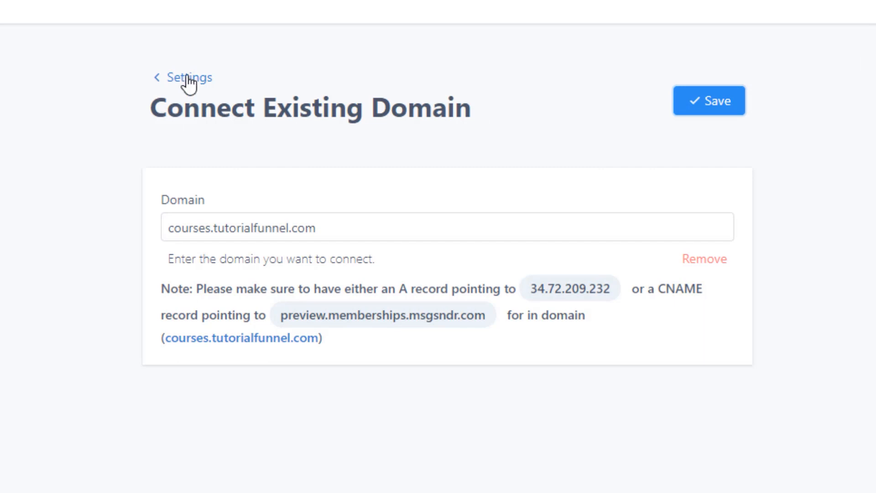
left_click(277, 85)
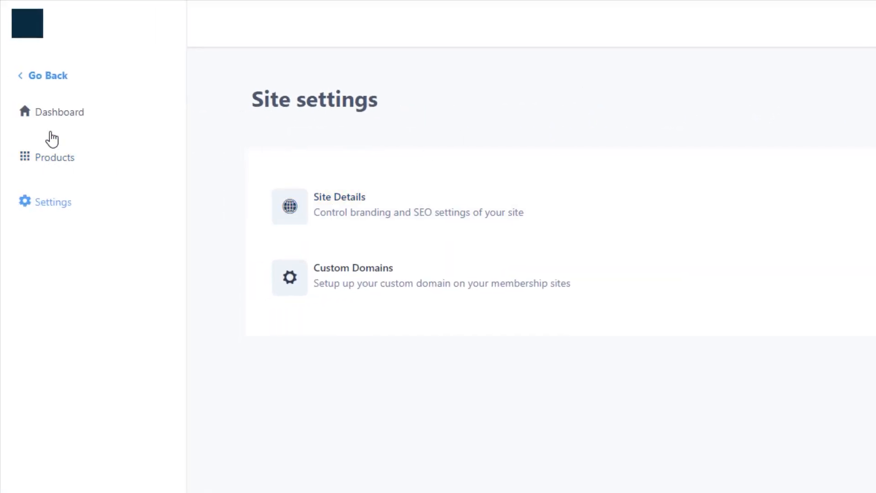